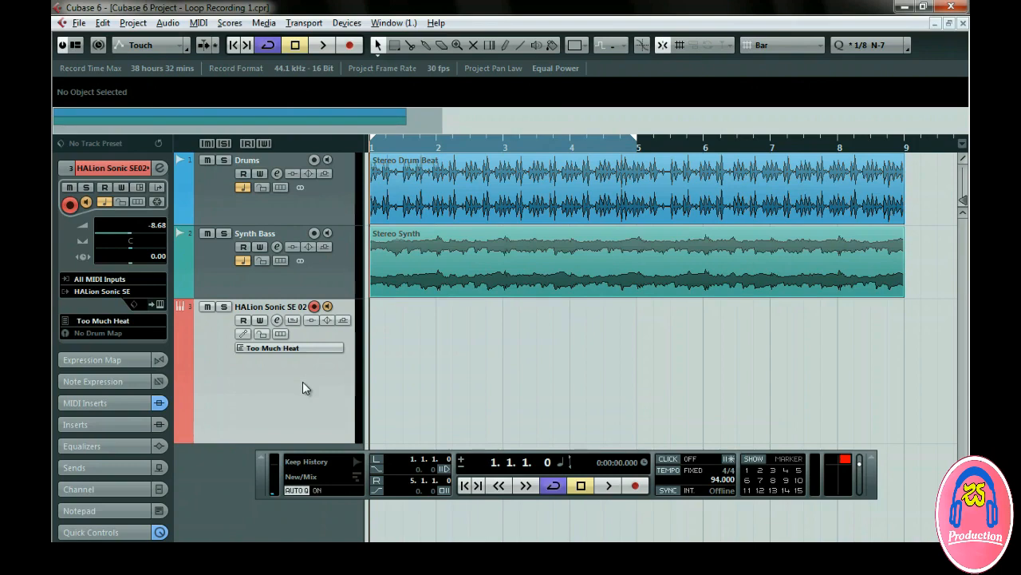
Switch the transport's cycle mode off and back on, and turn on the metronome click.
click(553, 485)
click(552, 485)
click(667, 460)
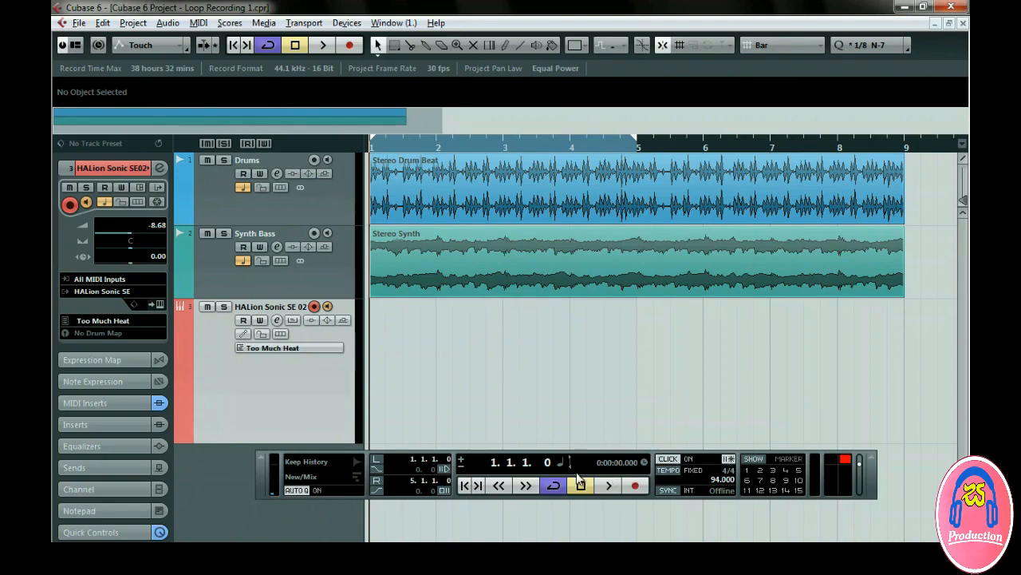
Open the MIDI record mode options, try Merge and Replace, and return to New Parts.
click(313, 477)
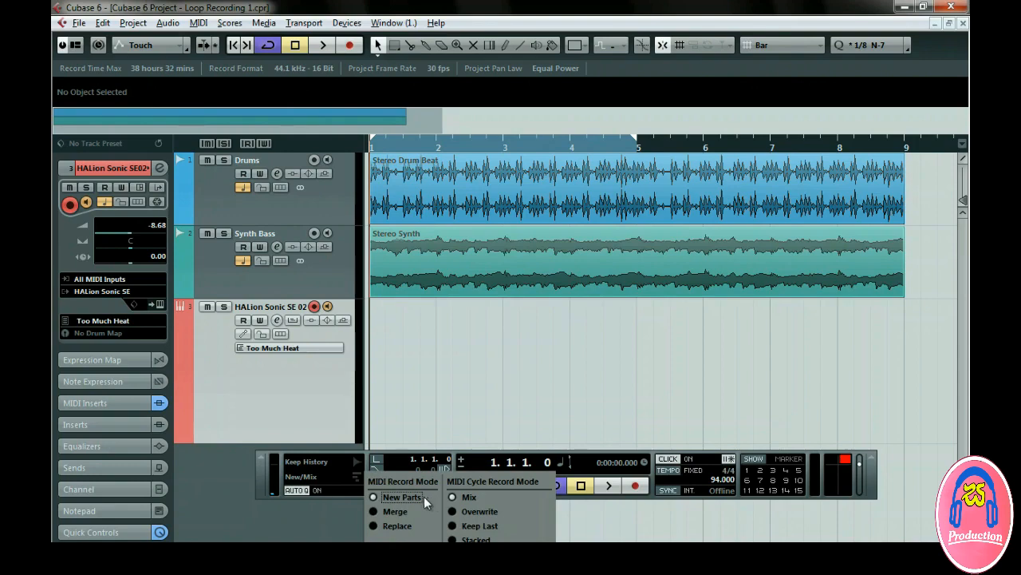
click(374, 511)
click(372, 527)
click(374, 498)
Go through the MIDI cycle record modes, including Overwrite, Keep Last and Stacked, and return to Mix.
click(453, 511)
click(453, 525)
click(452, 540)
click(452, 554)
click(452, 497)
click(472, 511)
click(468, 498)
click(456, 413)
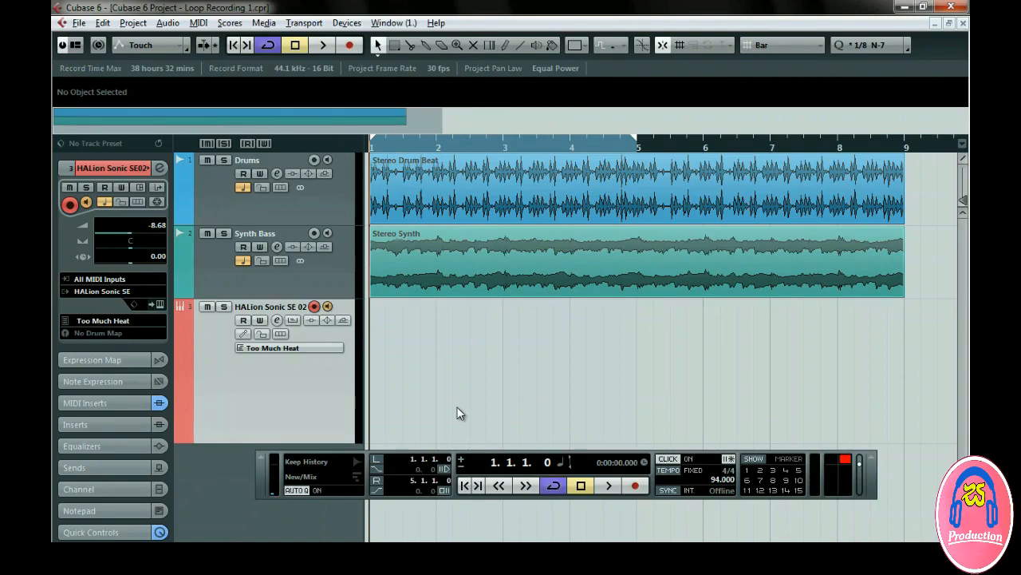
Record a looped MIDI part on the HALion Sonic SE 02 track across bars 1 to 5, stop and delete it.
click(636, 486)
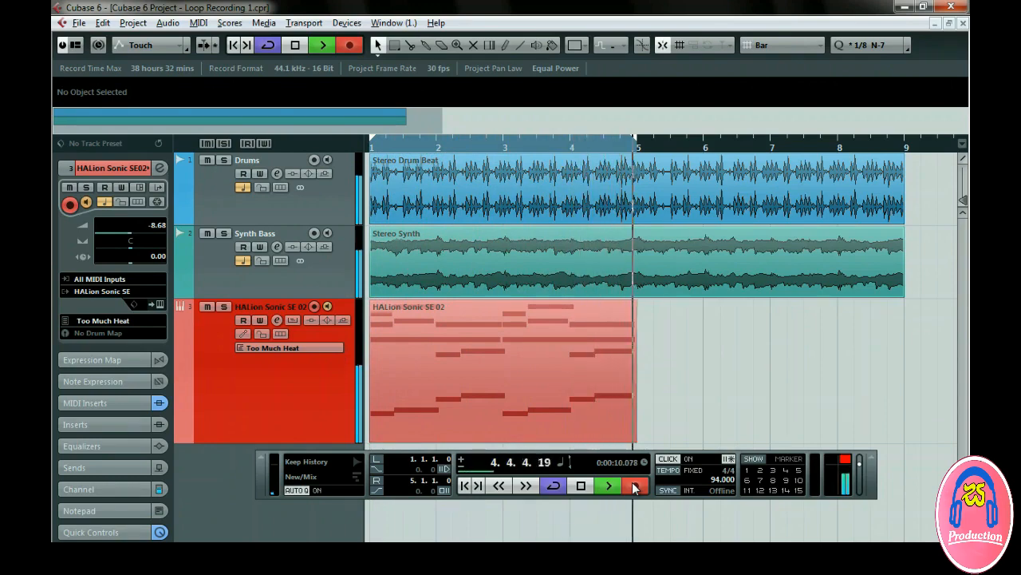
click(634, 488)
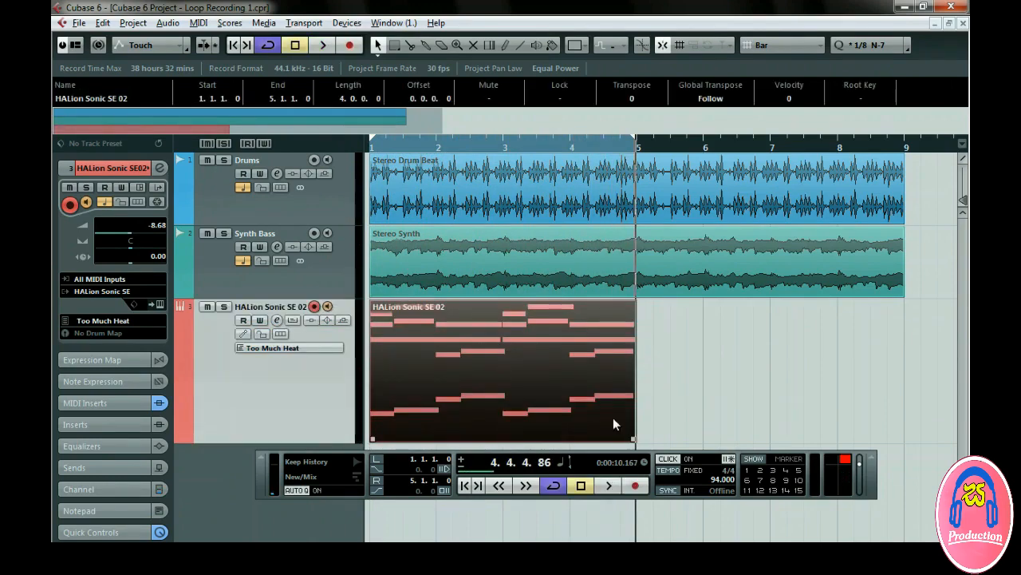
key(Delete)
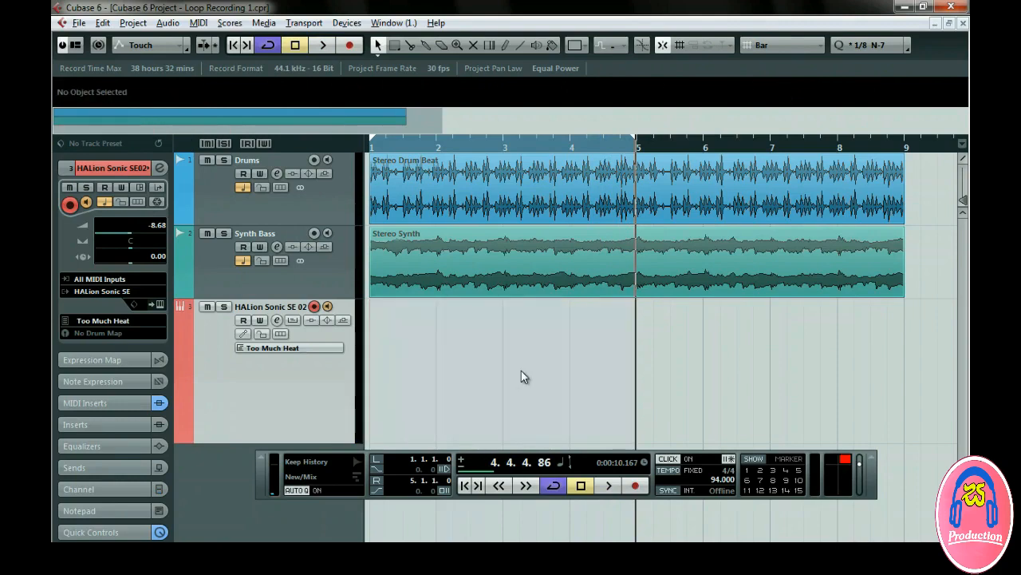
Set the MIDI cycle record mode to Overwrite and start recording on the HALion Sonic SE 02 track.
click(318, 475)
click(453, 511)
click(634, 481)
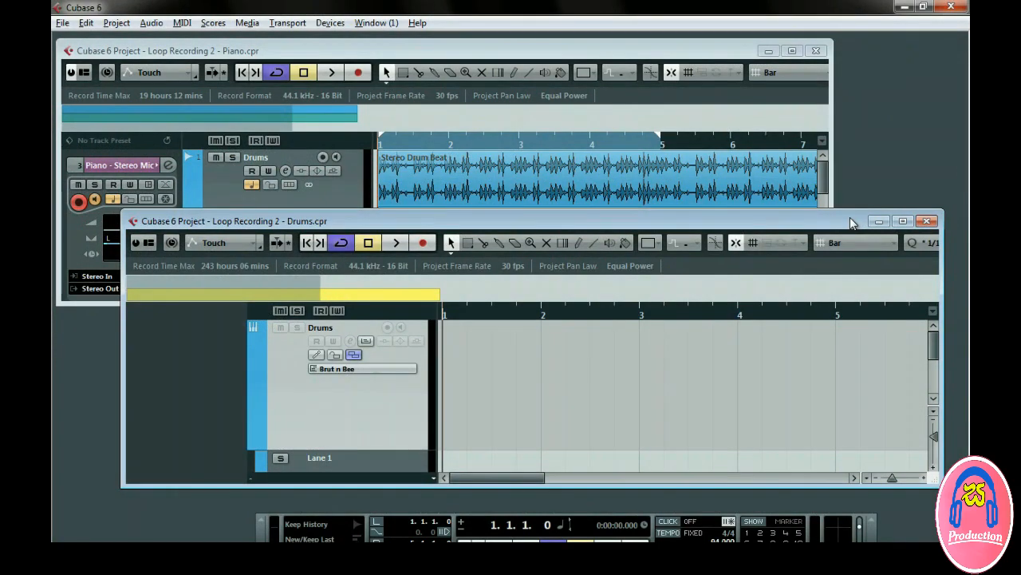
Activate the Loop Recording 2 - Piano.cpr project window and maximize it.
click(708, 61)
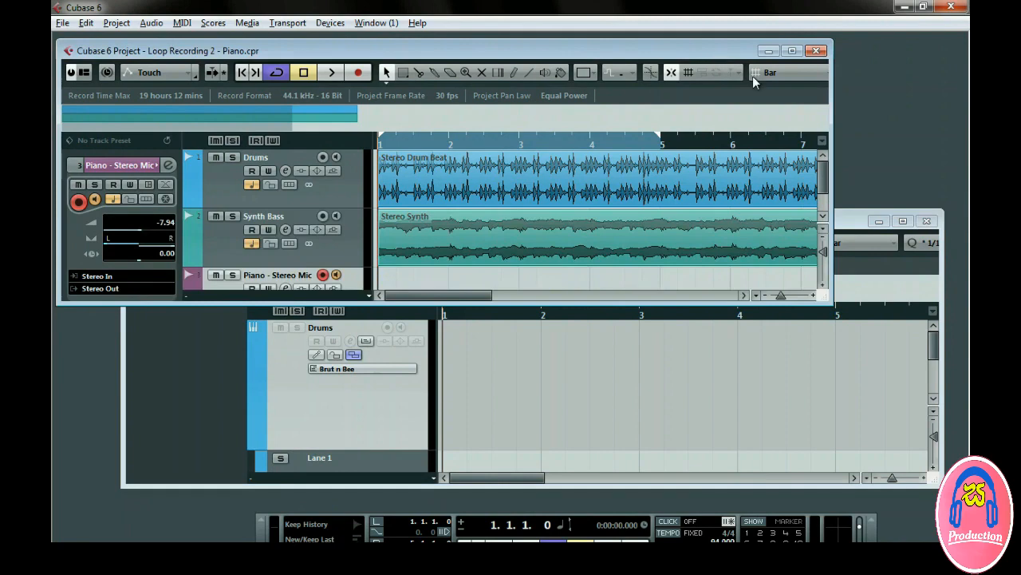
click(842, 224)
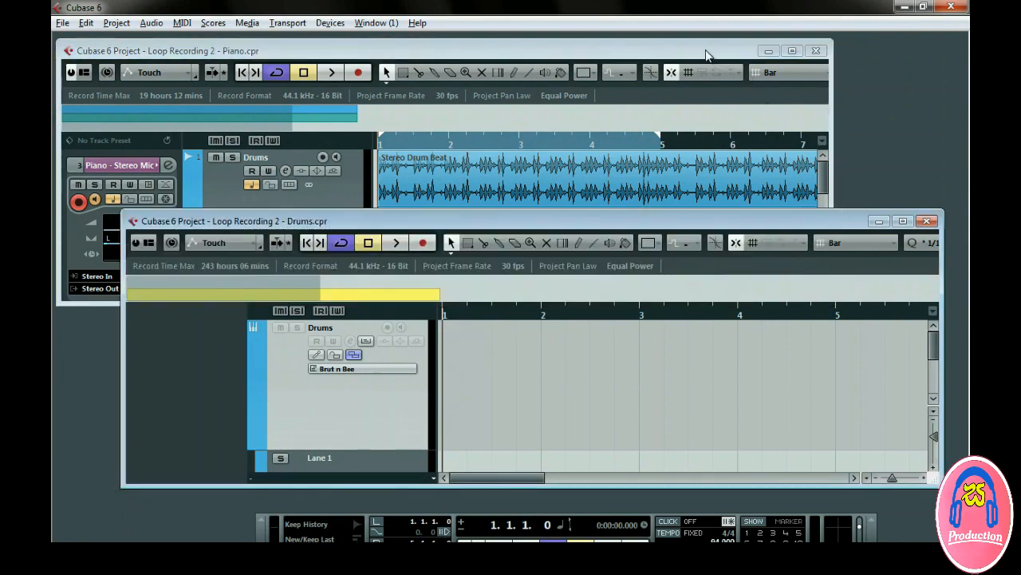
click(705, 49)
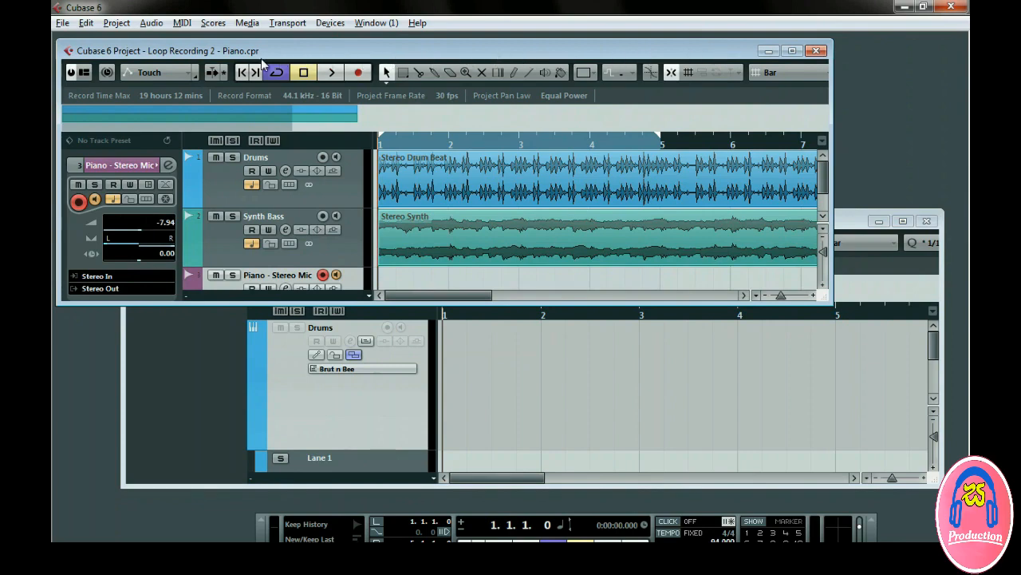
click(223, 331)
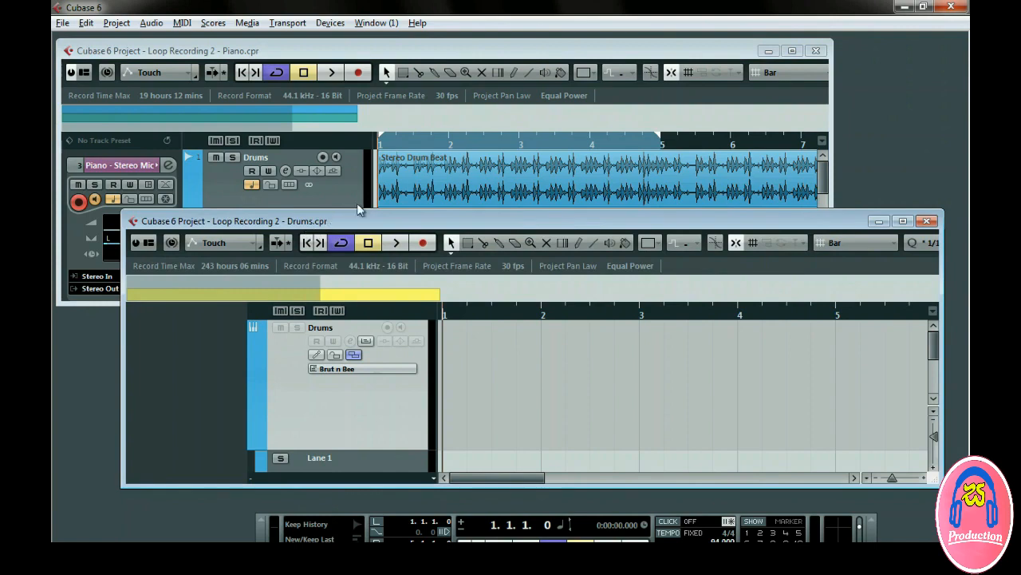
click(460, 74)
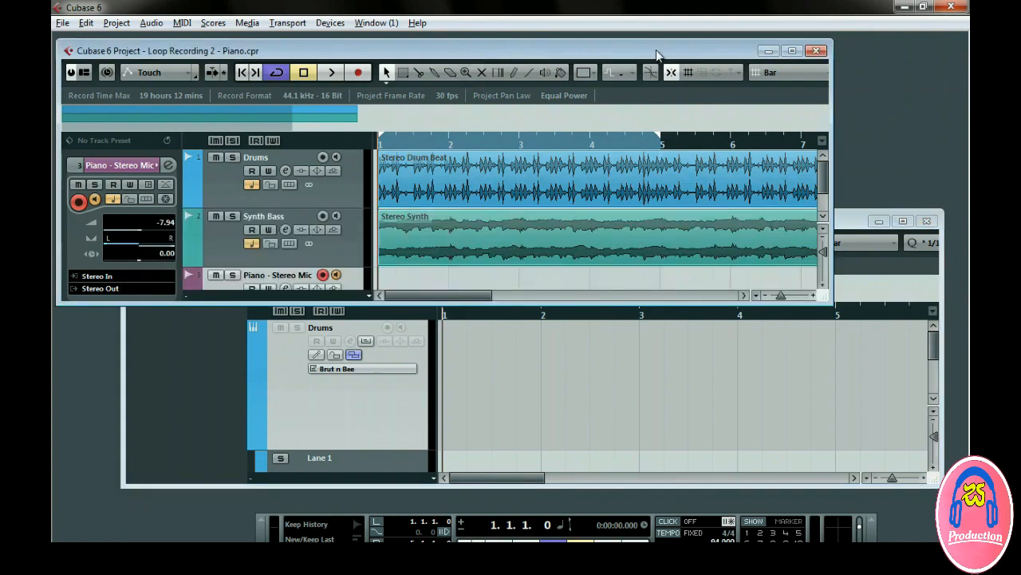
click(791, 51)
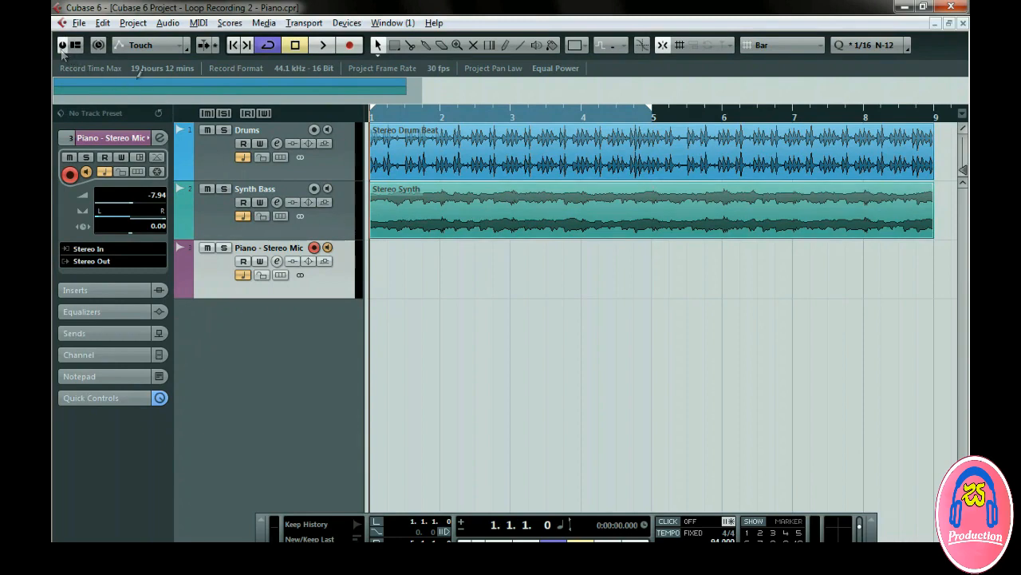
Go through the MIDI cycle record modes, including Mix, Overwrite and Stacked, and return to Keep Last.
click(319, 539)
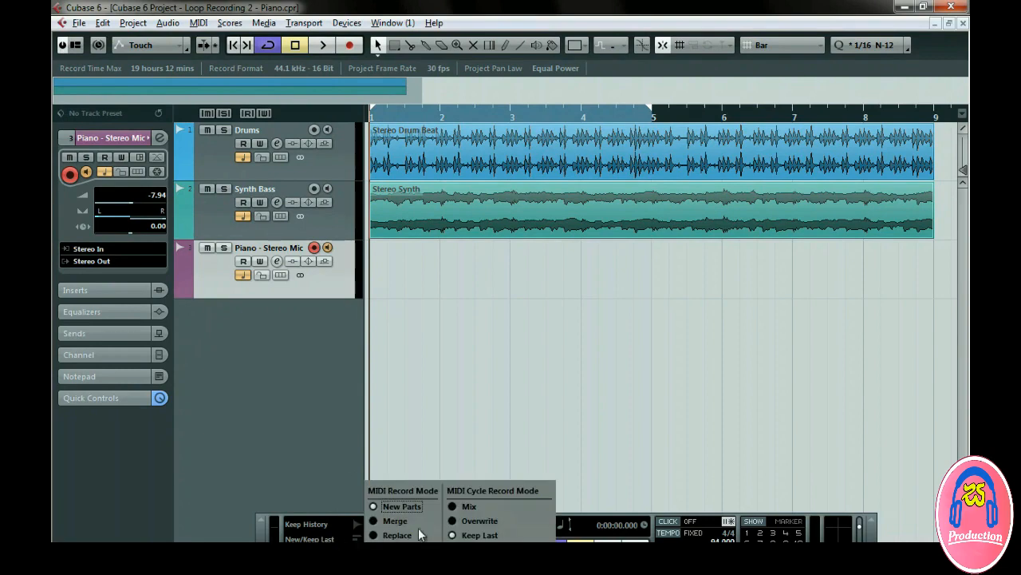
click(460, 506)
click(452, 520)
click(453, 535)
click(452, 549)
click(452, 563)
click(453, 536)
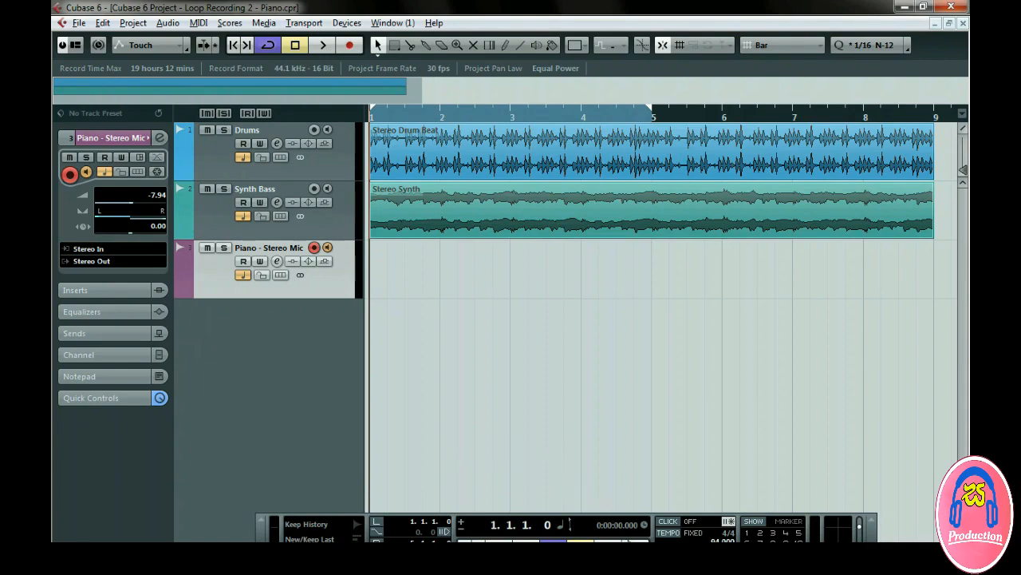
Record looped audio takes on the Piano - Stereo Mic track, stopping partway through the second take.
key(KP_Multiply)
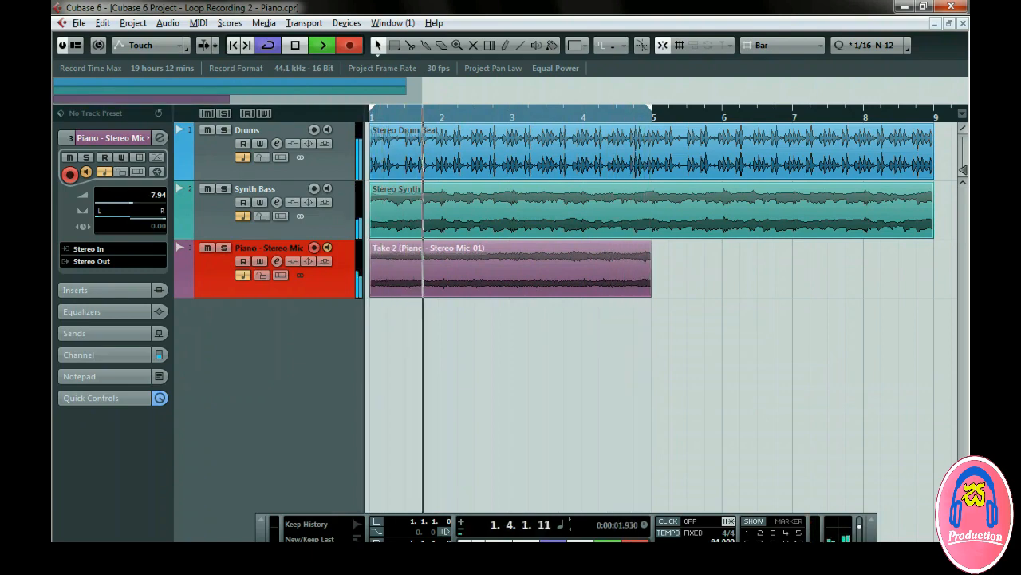
key(space)
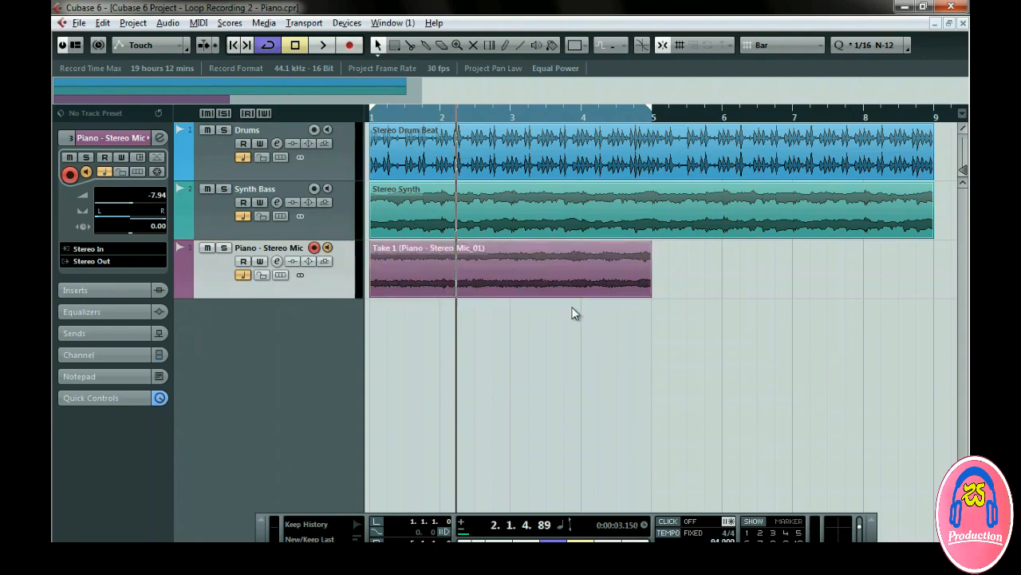
Set the piano event's region to Take 2 (incomplete), and switch it back to Take 1.
right_click(561, 276)
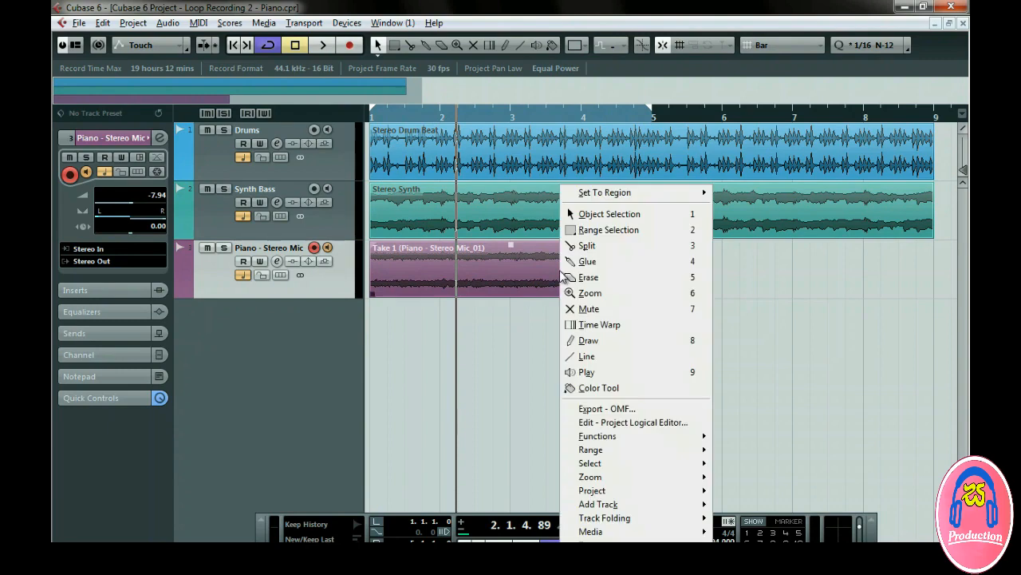
mouse_move(582, 196)
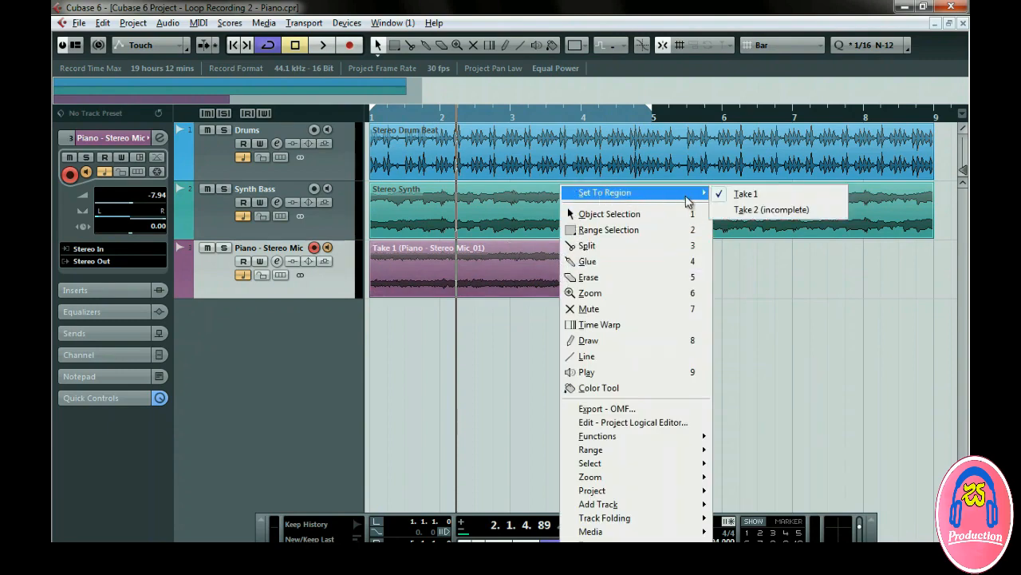
click(770, 210)
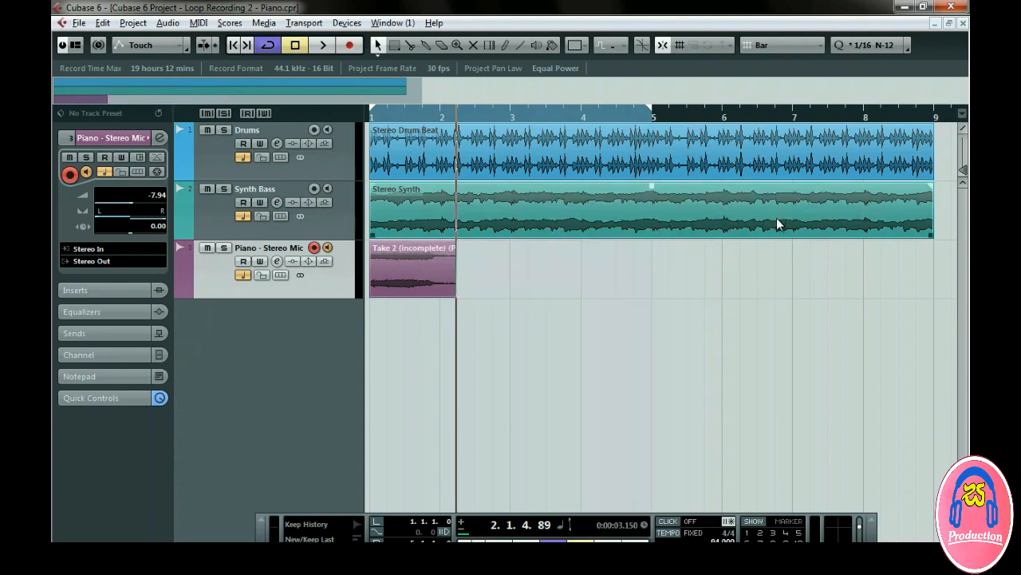
right_click(435, 277)
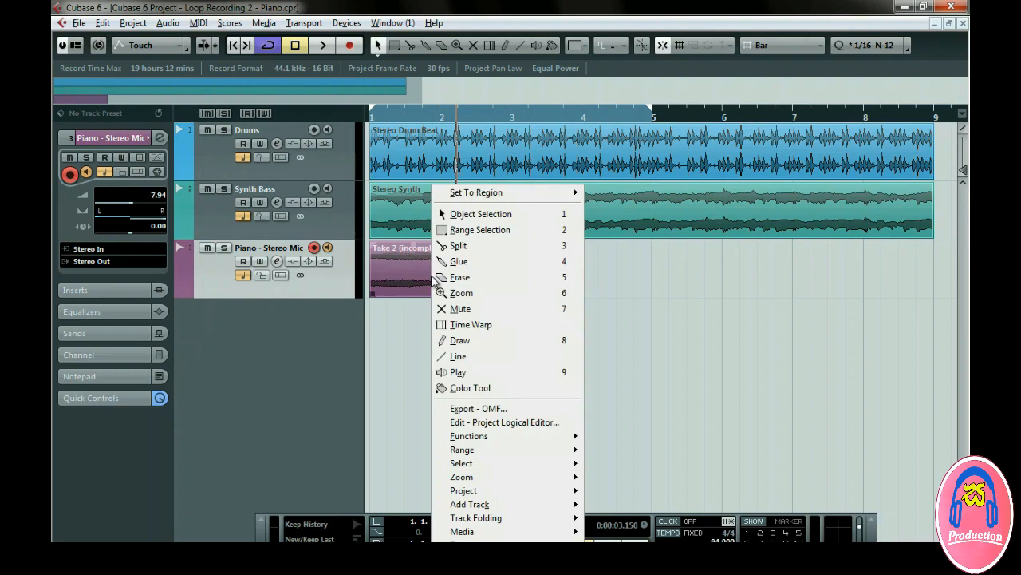
mouse_move(522, 196)
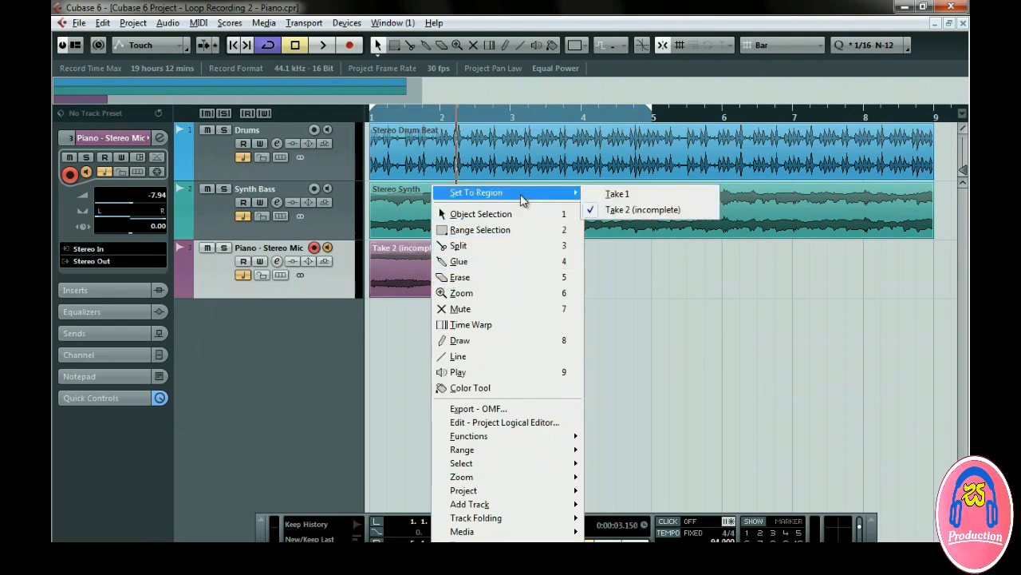
click(639, 193)
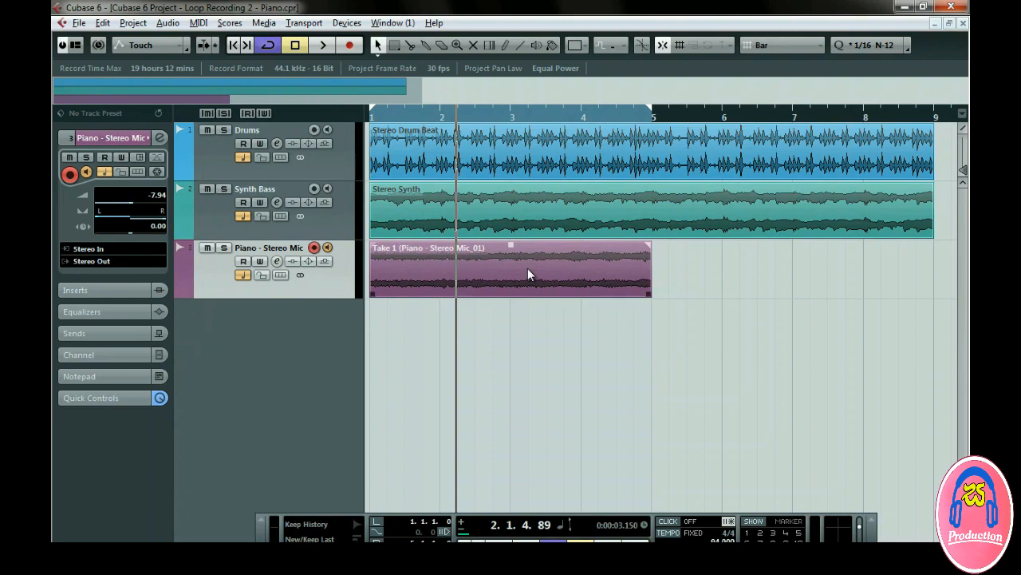
Extend the end of the Take 1 piano event to bar 6 and delete the event.
drag(646, 298, 721, 297)
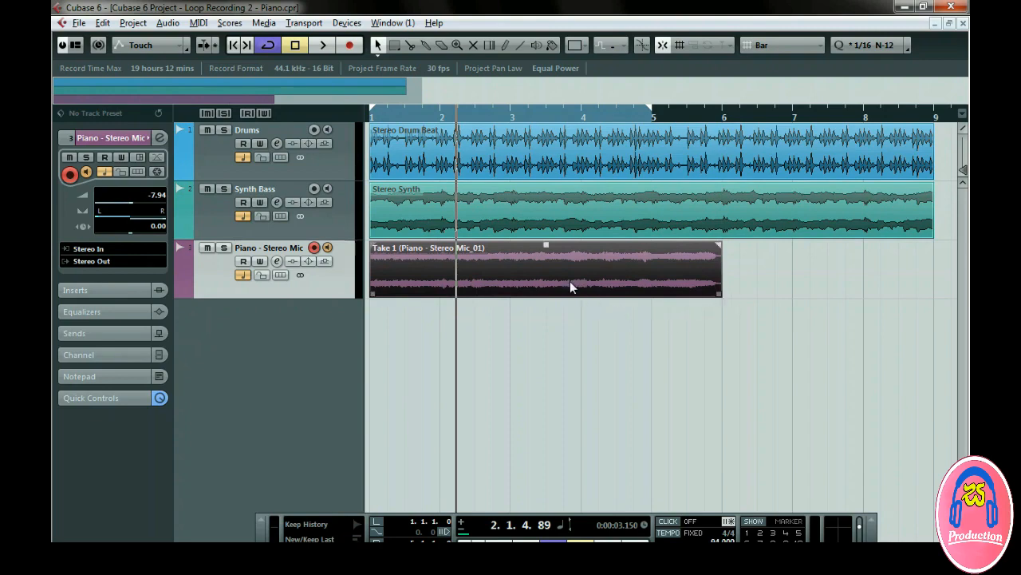
key(Delete)
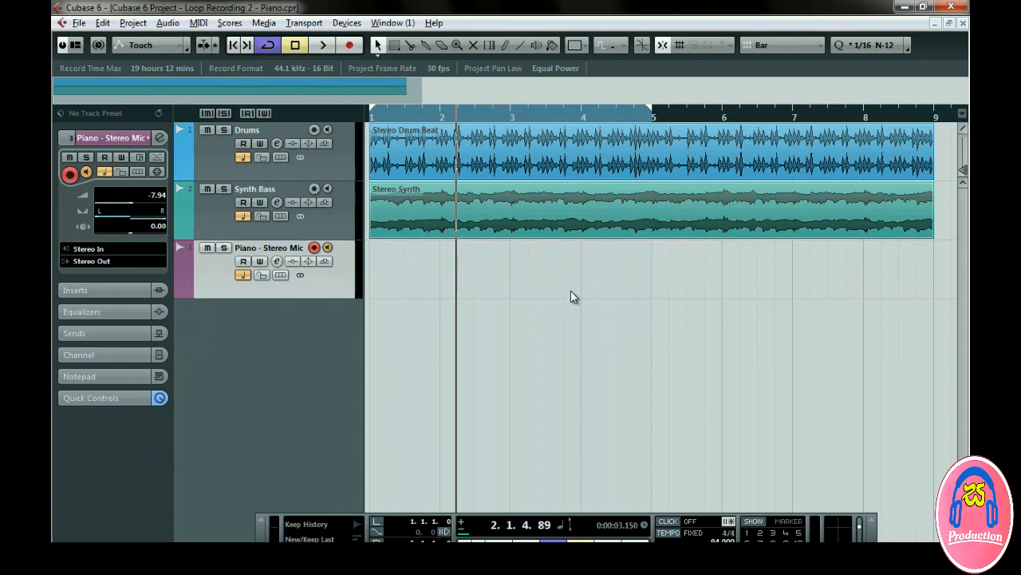
Set the MIDI cycle record mode to Stacked and record three looped takes on the Piano - Stereo Mic track.
click(354, 535)
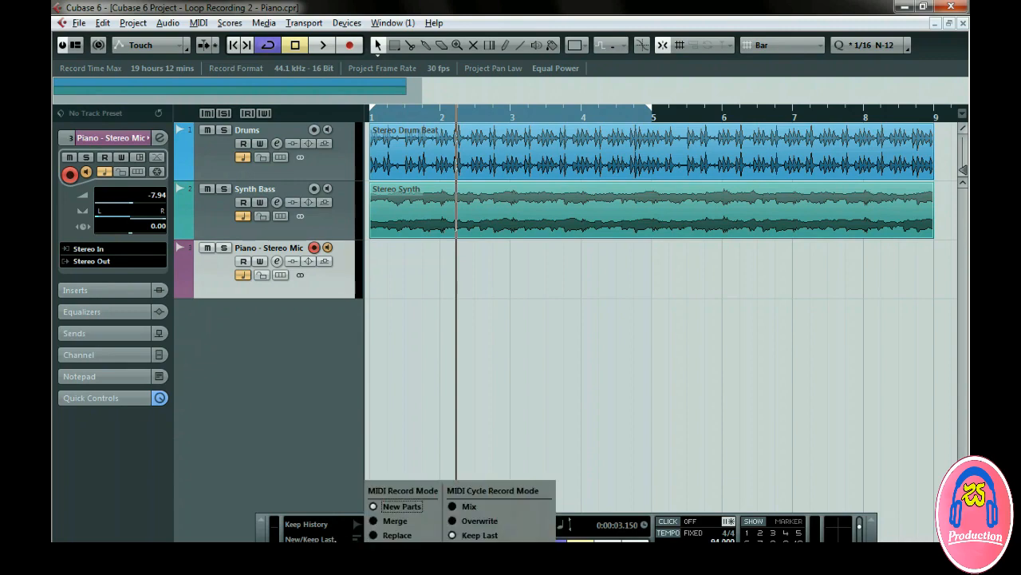
click(471, 549)
click(634, 545)
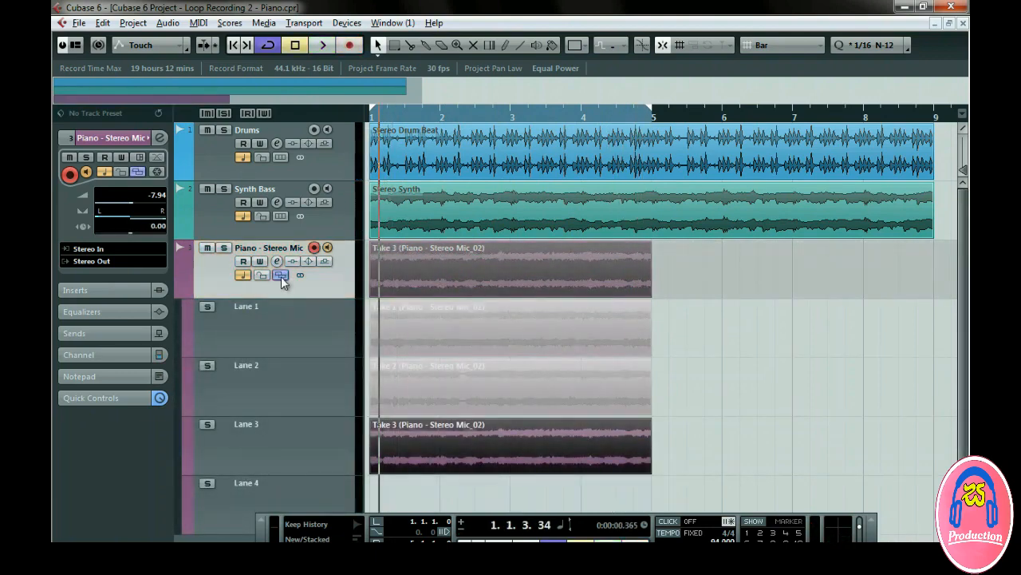
Split all the stacked piano takes at bar 3.
right_click(453, 445)
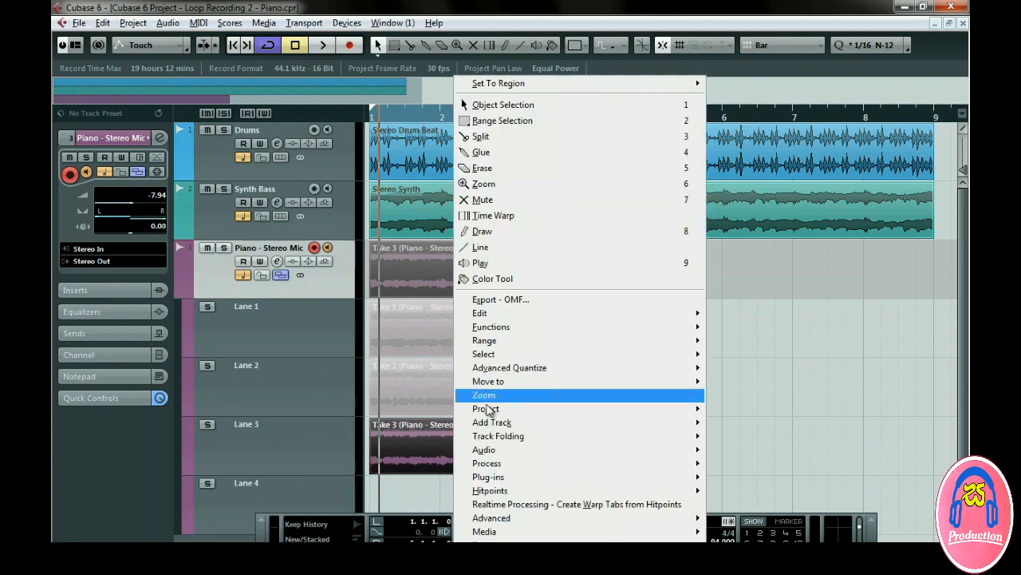
click(488, 138)
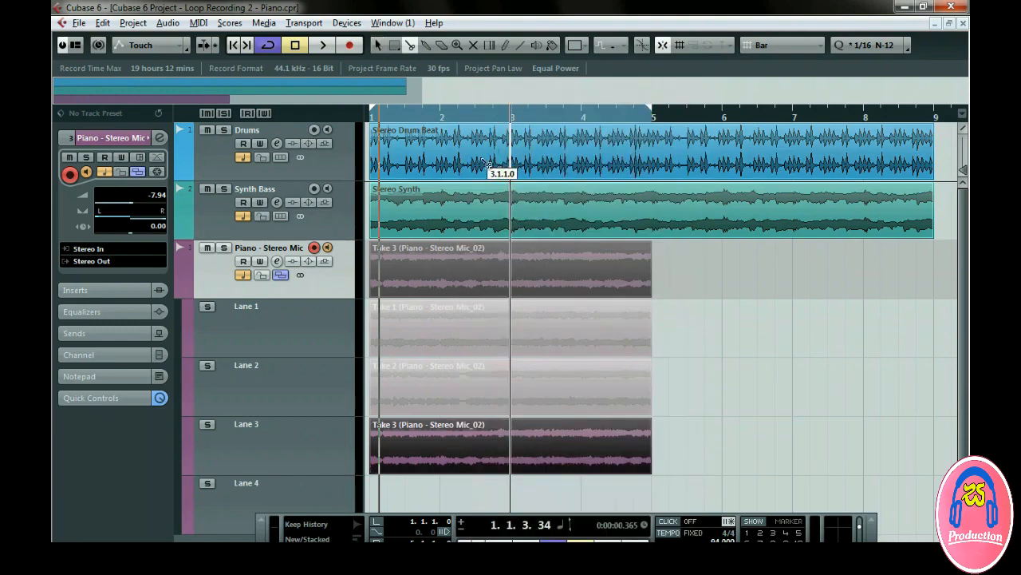
click(509, 281)
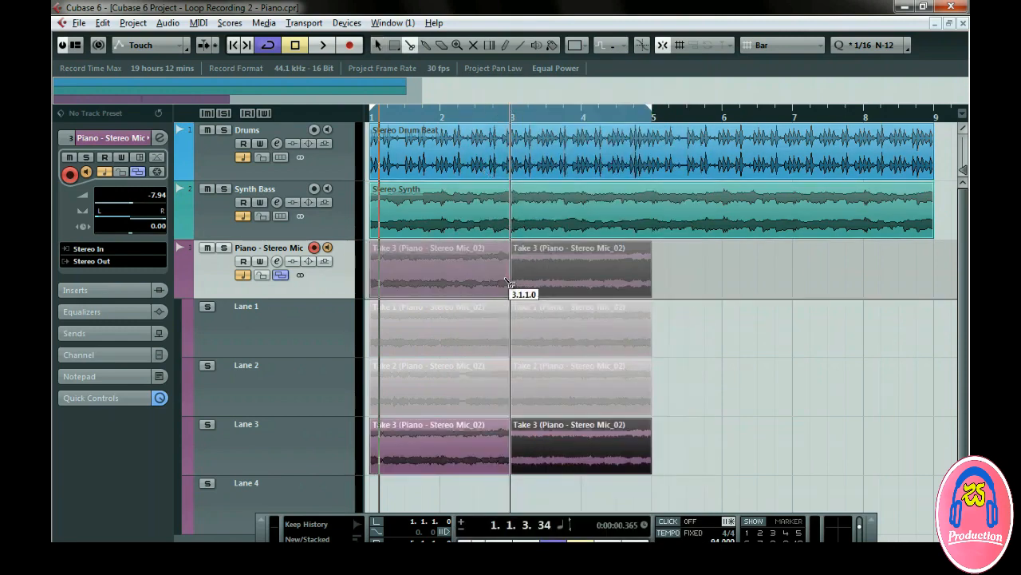
With Object Selection, try Take 1 followed by Take 2, and settle on Take 3 before bar 3 and Take 1 after it.
right_click(510, 392)
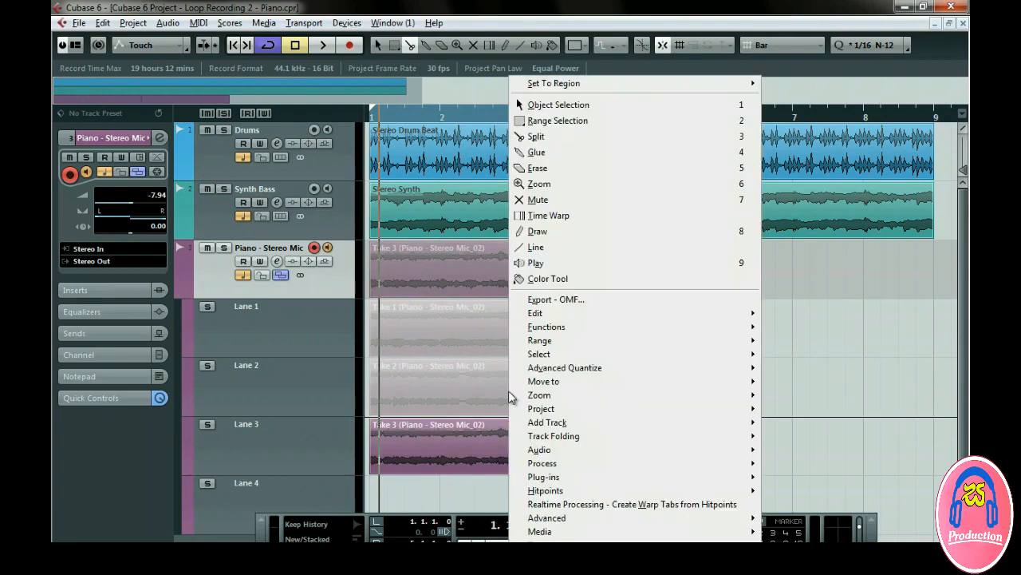
click(538, 107)
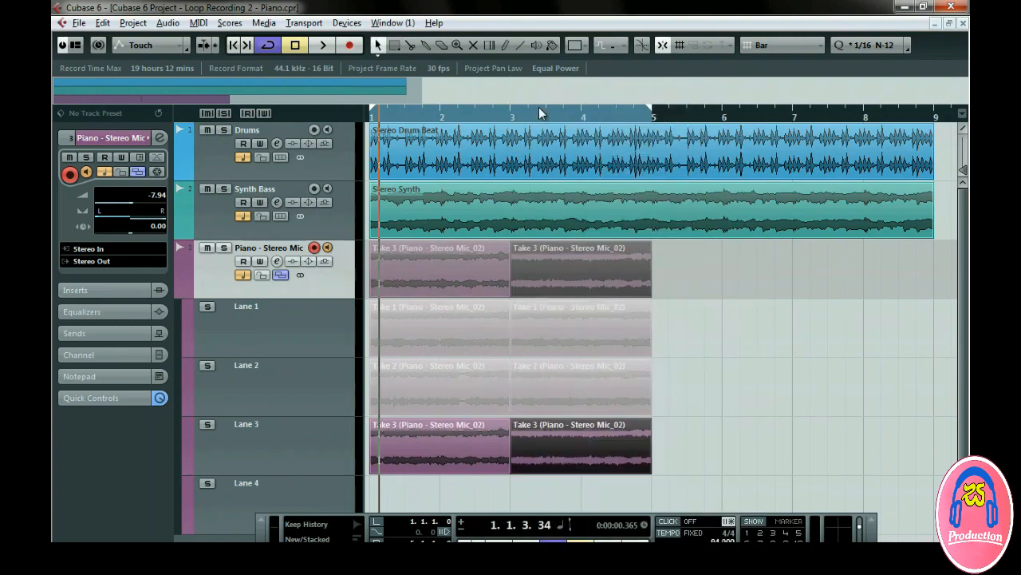
click(445, 353)
click(547, 385)
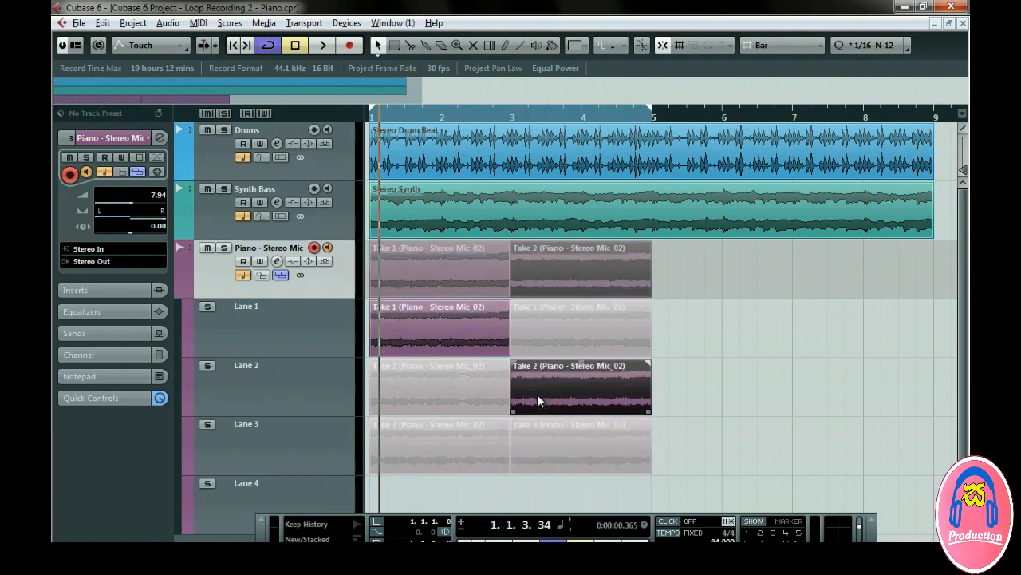
click(473, 449)
click(569, 332)
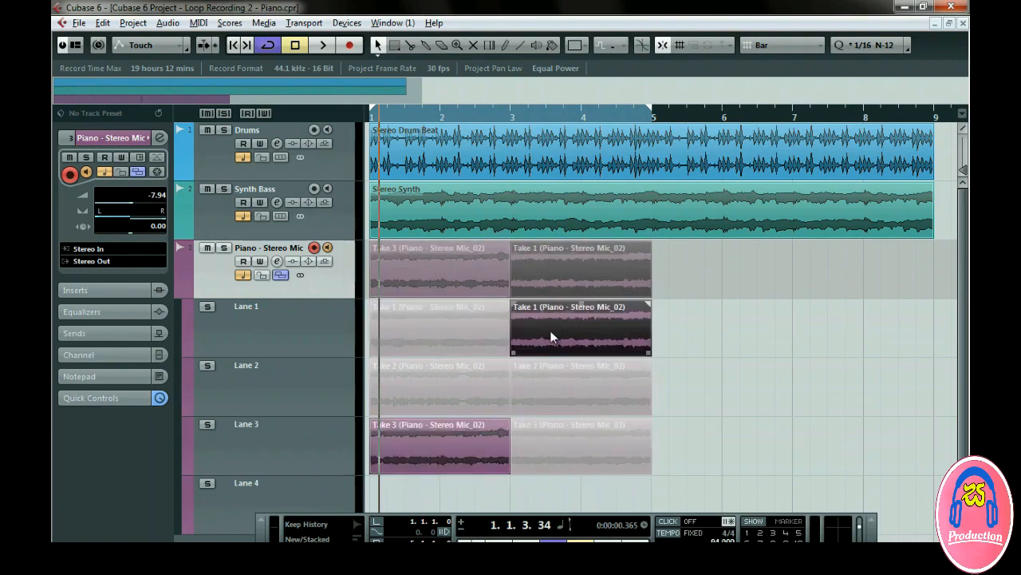
Hide and show the piano track's take lanes repeatedly, and restore the maximized project window to its smaller size.
click(277, 274)
click(277, 274)
click(277, 273)
click(277, 274)
click(949, 23)
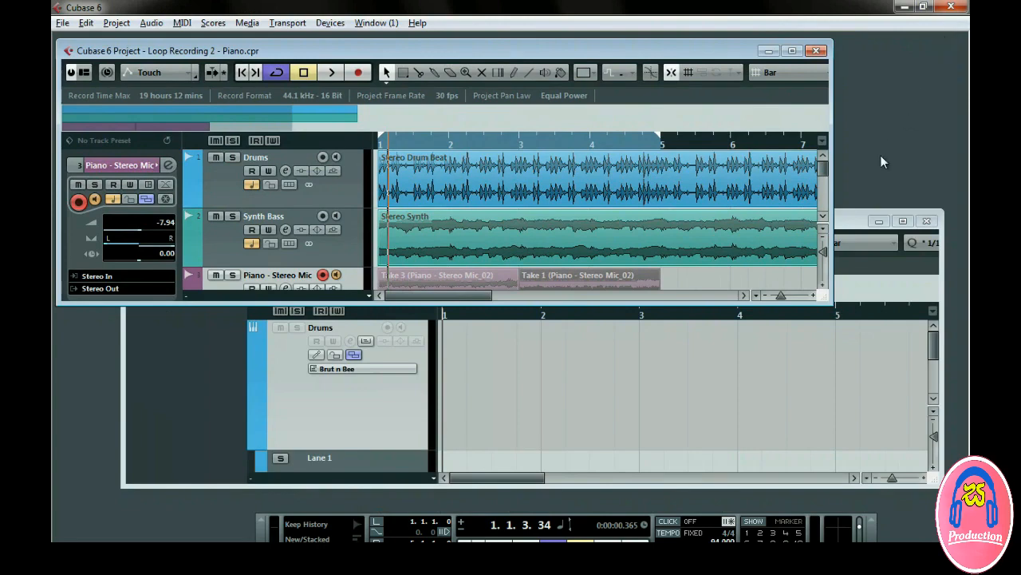
Switch to the Loop Recording 2 - Drums project, activate it, and maximize its window.
click(850, 215)
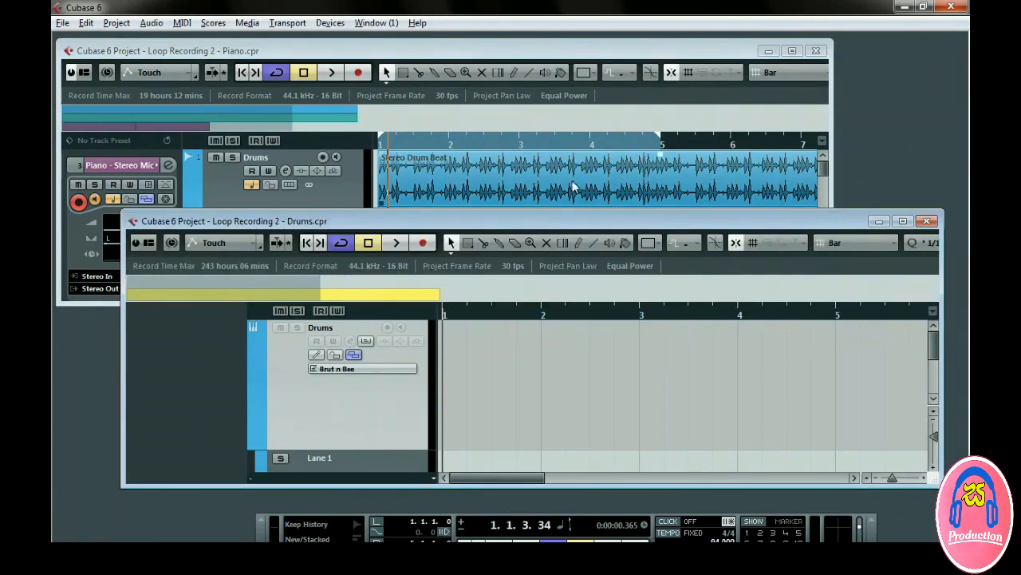
click(136, 243)
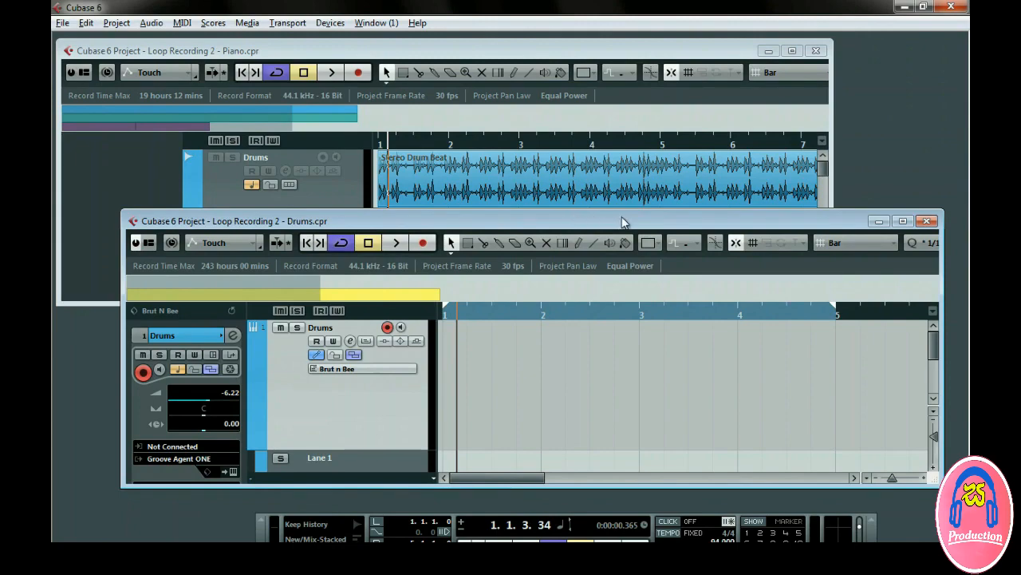
click(903, 220)
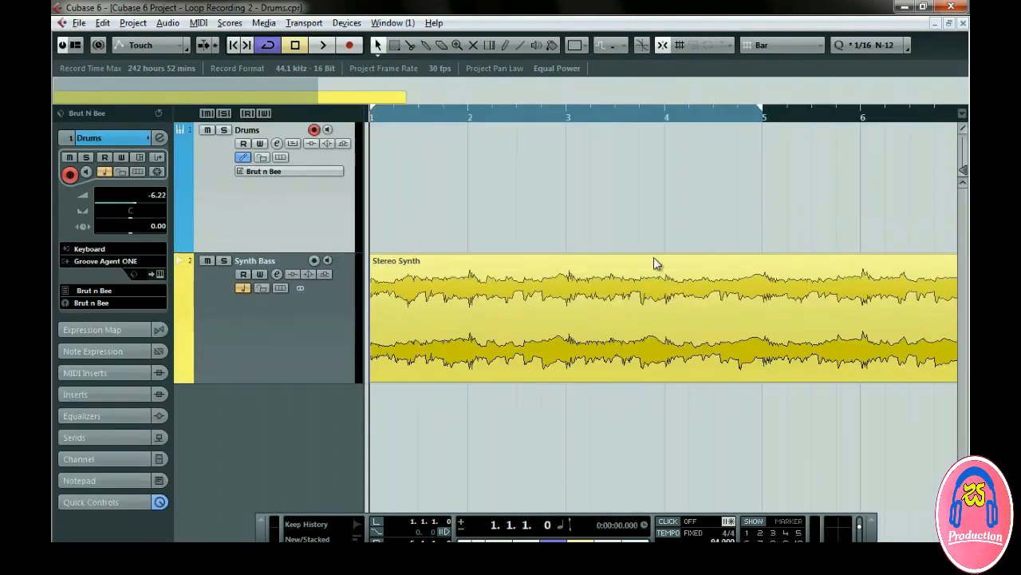
Set the MIDI cycle record mode to Mix-Stacked and record three looped laps on the Drums track.
click(337, 540)
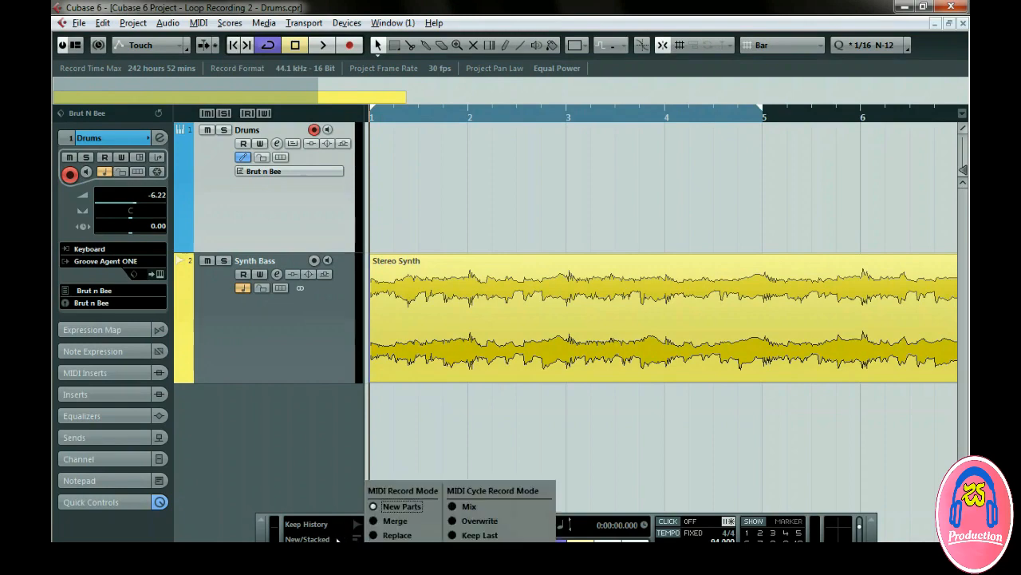
click(480, 563)
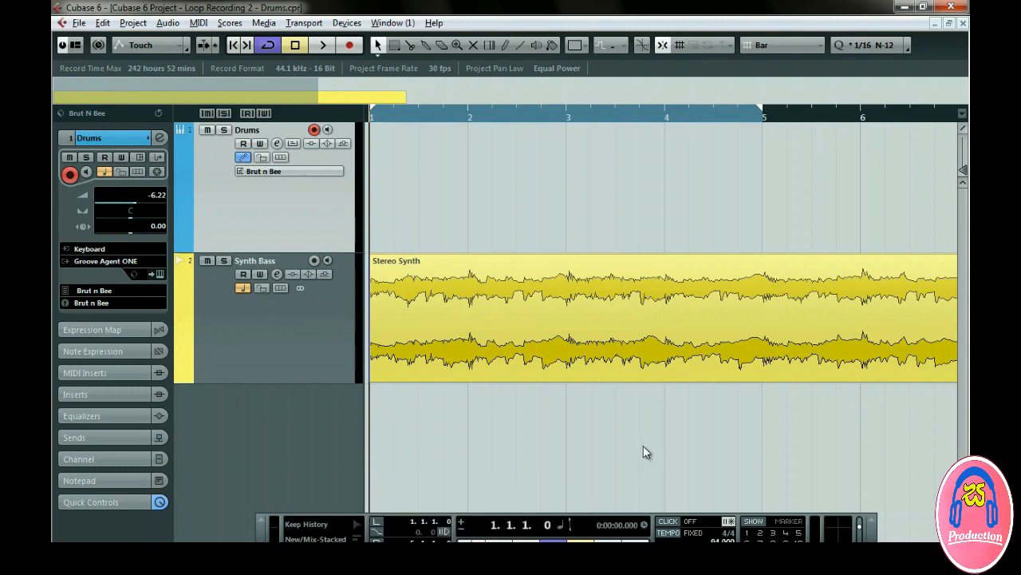
click(636, 541)
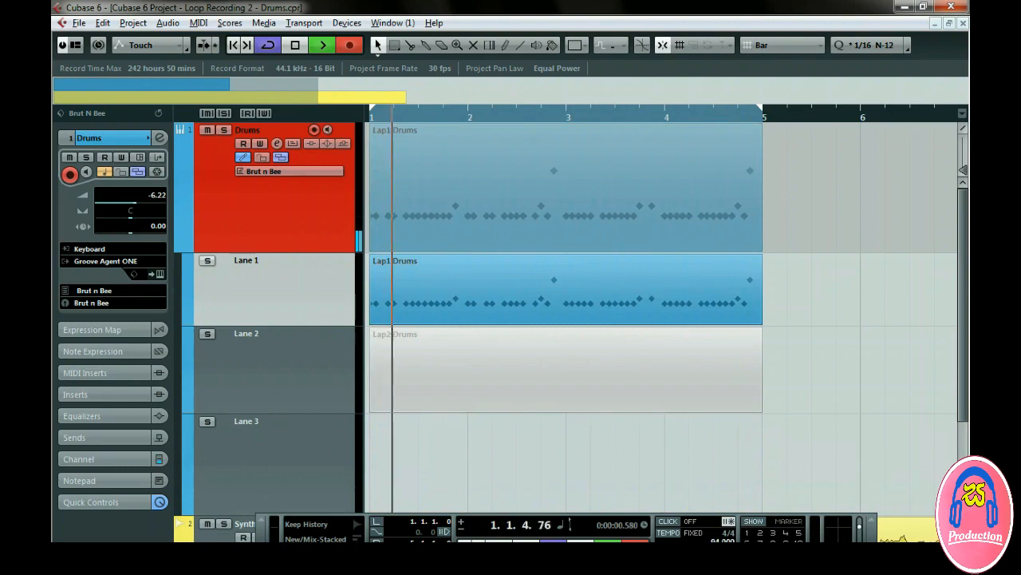
key(space)
Split all the stacked drum laps at bars 2, 3 and 4.
right_click(551, 316)
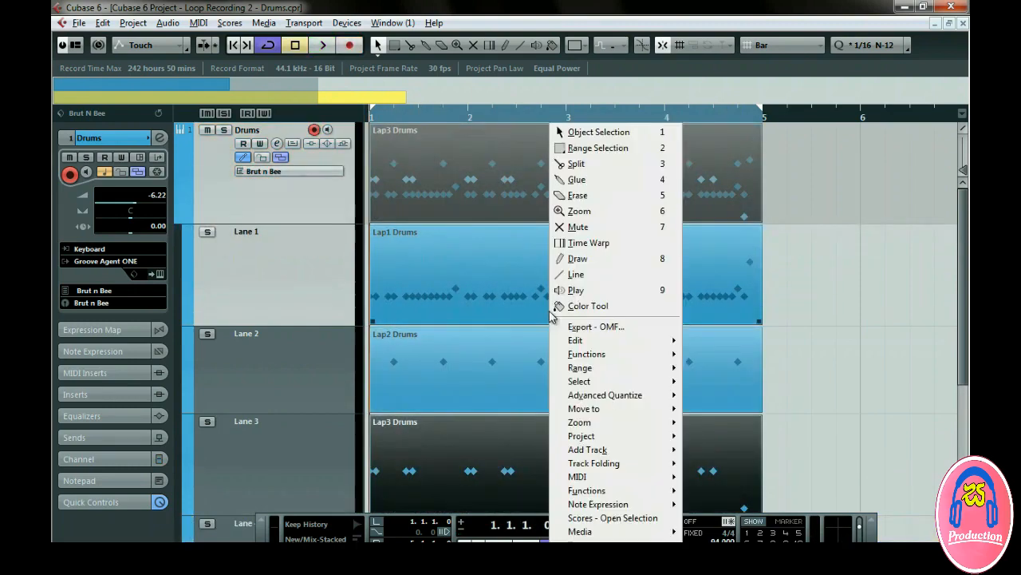
click(604, 169)
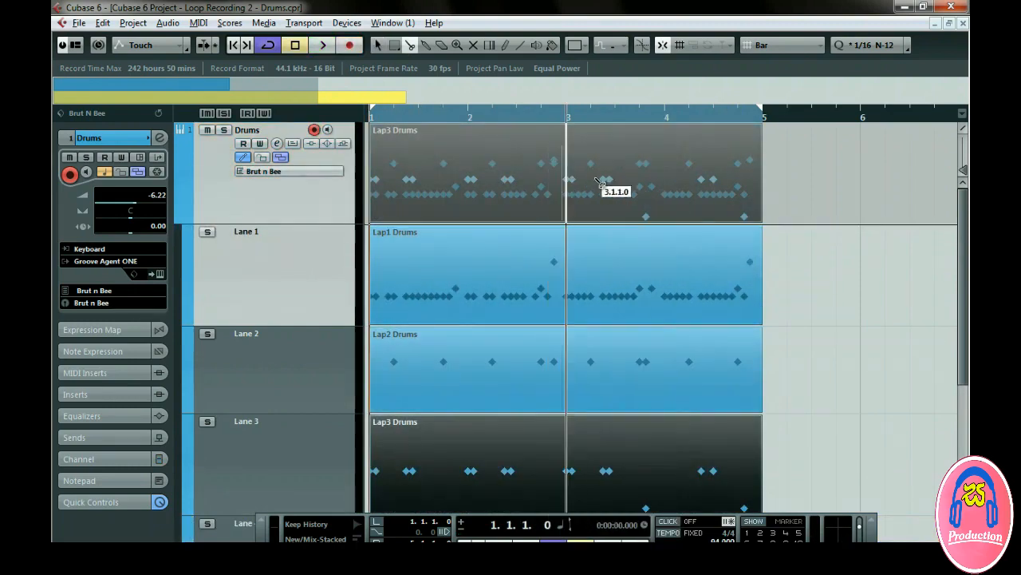
click(471, 285)
click(582, 383)
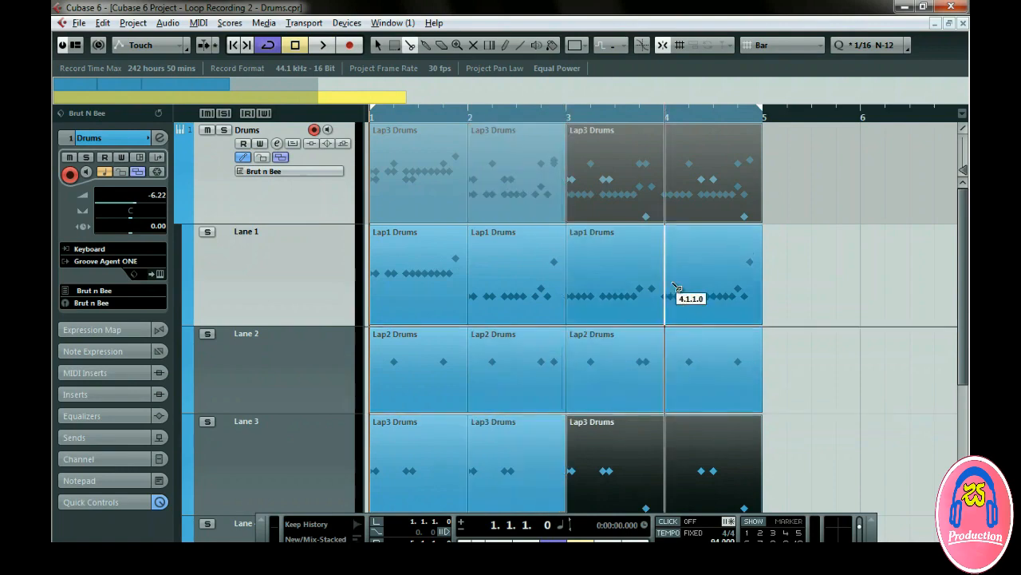
click(684, 344)
With Object Selection, replace the bar 4 part in Lane 2 with a copy of its bar 2 part, and delete Lane 1's bar 1 part.
right_click(760, 364)
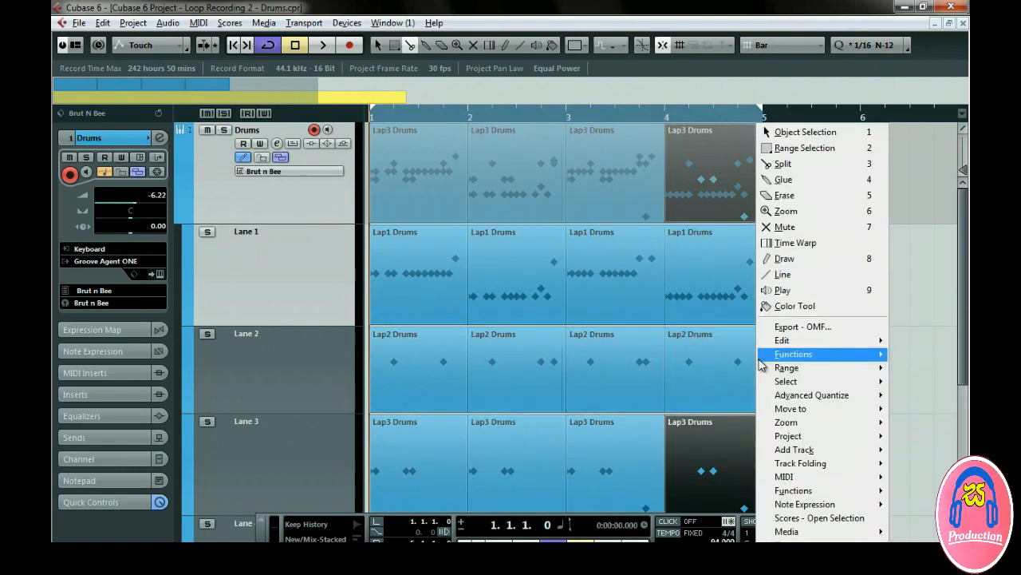
click(771, 132)
click(698, 364)
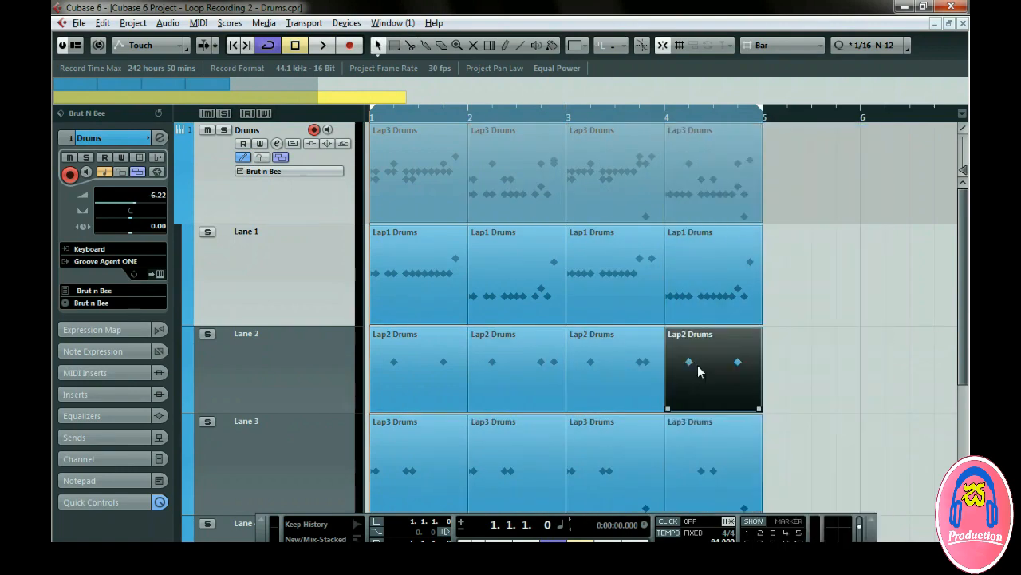
key(Delete)
click(510, 373)
drag(510, 373, 712, 375)
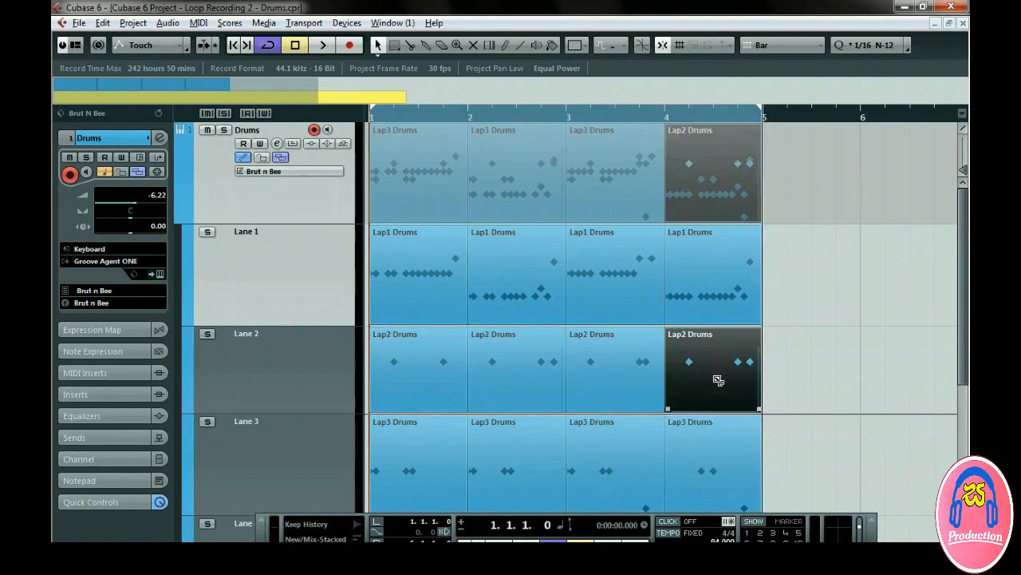
click(413, 287)
key(Delete)
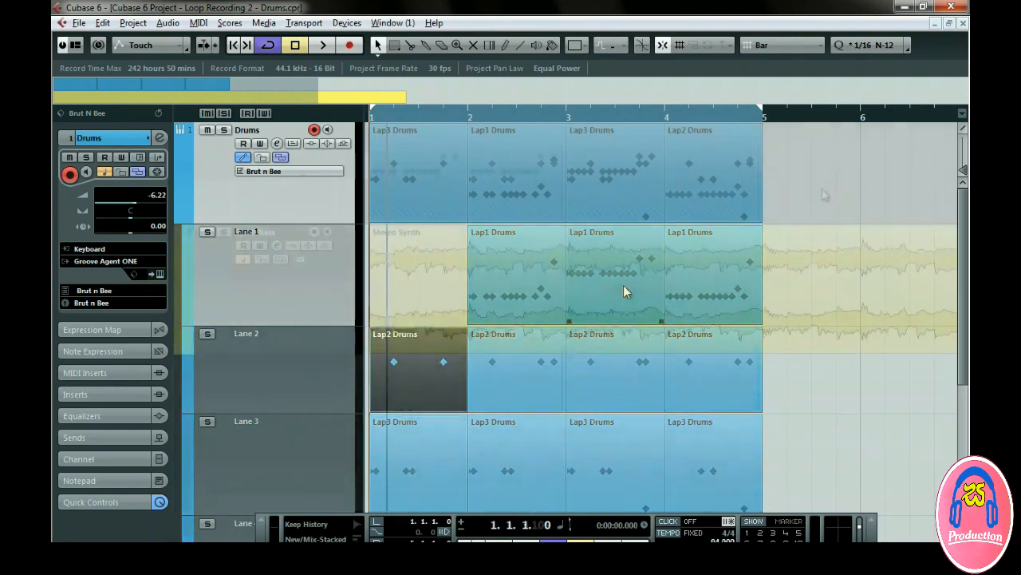